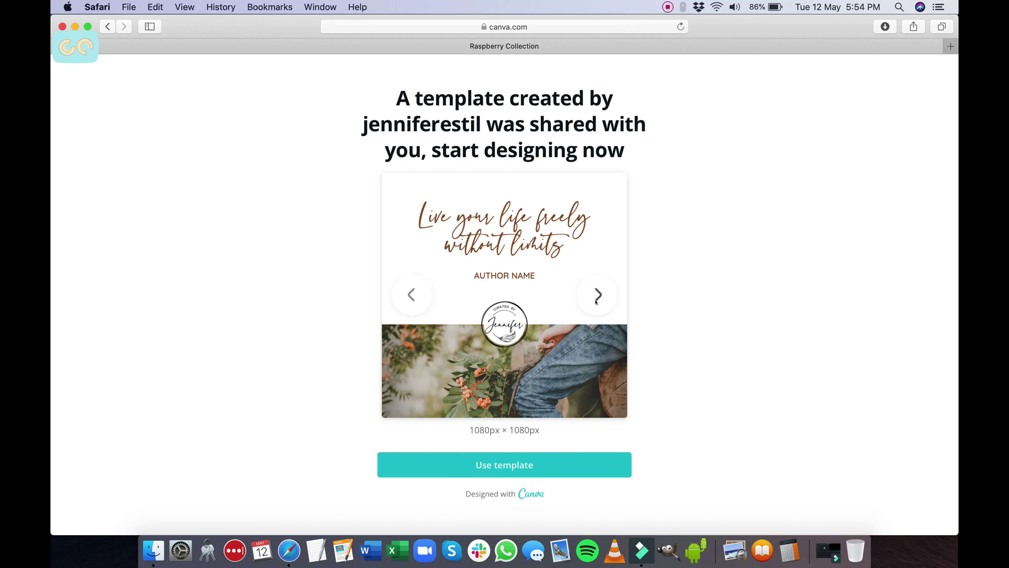
Step: Preview the Raspberry Collection designs, then start editing a copy of the template
{"action": "left_click", "coordinate": [597, 294]}
{"action": "left_click", "coordinate": [596, 301]}
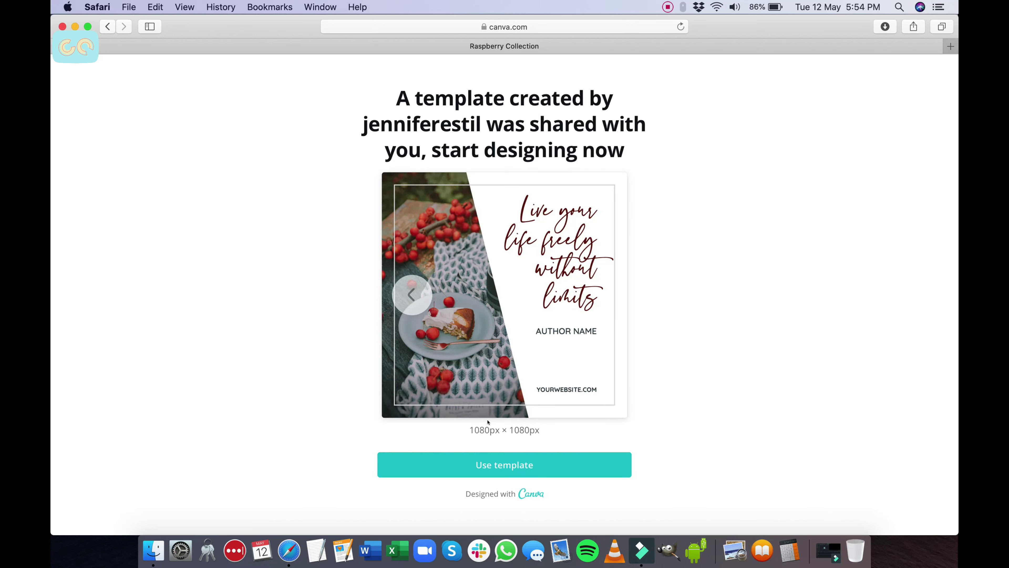
{"action": "left_click", "coordinate": [492, 463]}
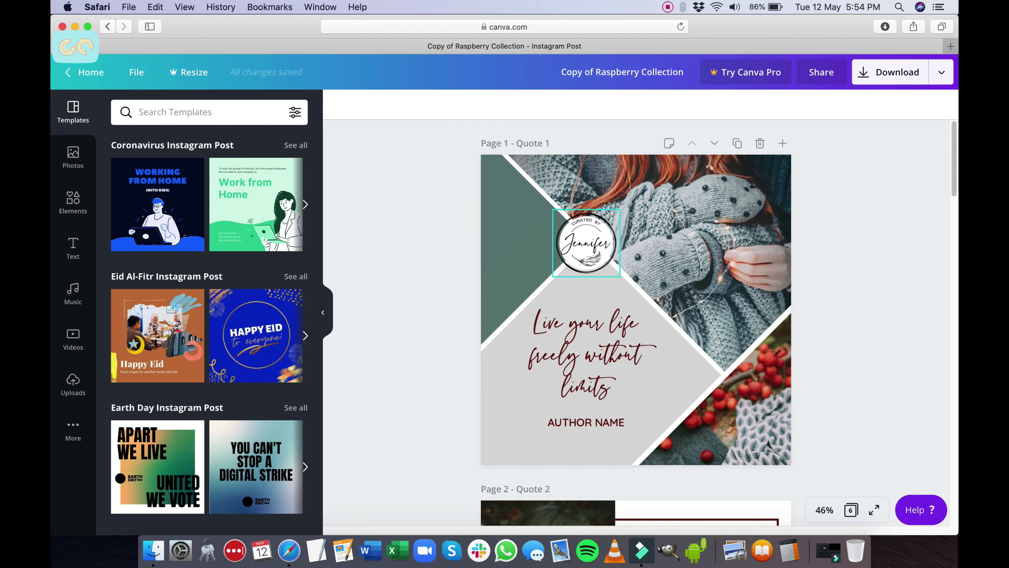
Step: Scroll down to Page 4 and put its quote text box into editing
{"action": "scroll", "coordinate": [701, 270], "scroll_direction": "down", "scroll_amount": 10}
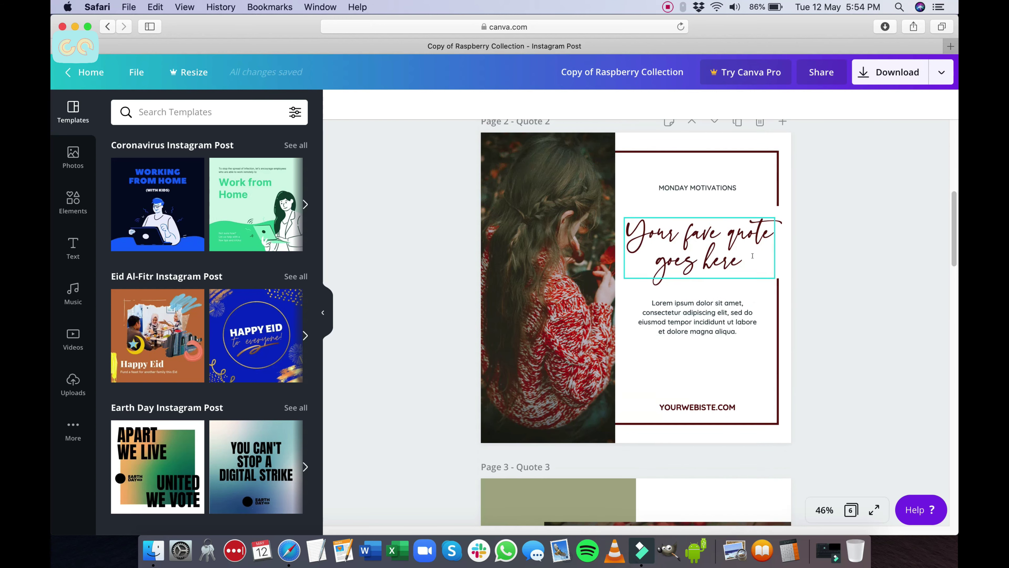
{"action": "scroll", "coordinate": [752, 255], "scroll_direction": "down", "scroll_amount": 8}
{"action": "scroll", "coordinate": [753, 259], "scroll_direction": "down", "scroll_amount": 1}
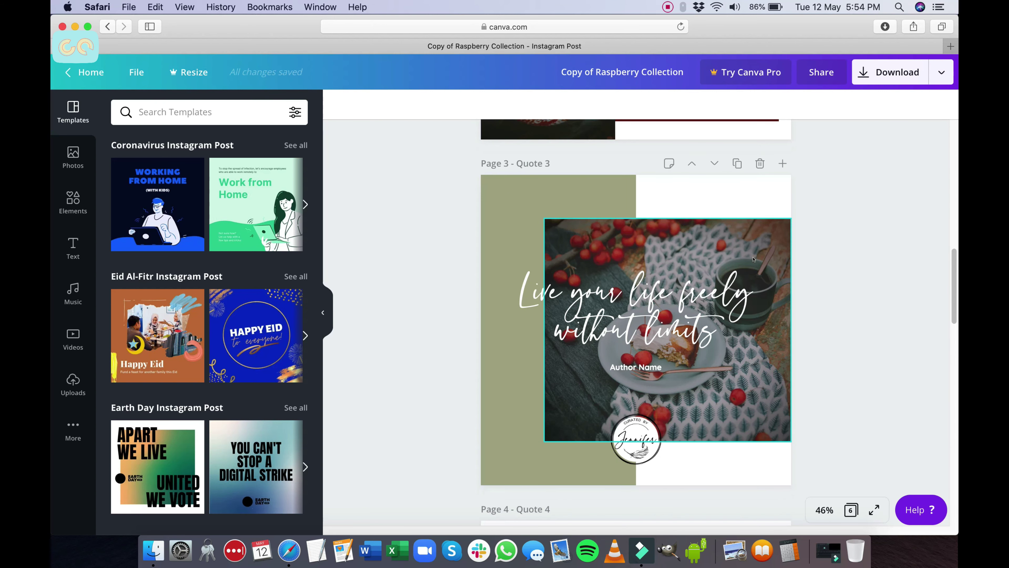
{"action": "scroll", "coordinate": [753, 259], "scroll_direction": "up", "scroll_amount": 1}
{"action": "scroll", "coordinate": [752, 259], "scroll_direction": "down", "scroll_amount": 10}
{"action": "left_click", "coordinate": [639, 337]}
{"action": "left_click", "coordinate": [654, 212]}
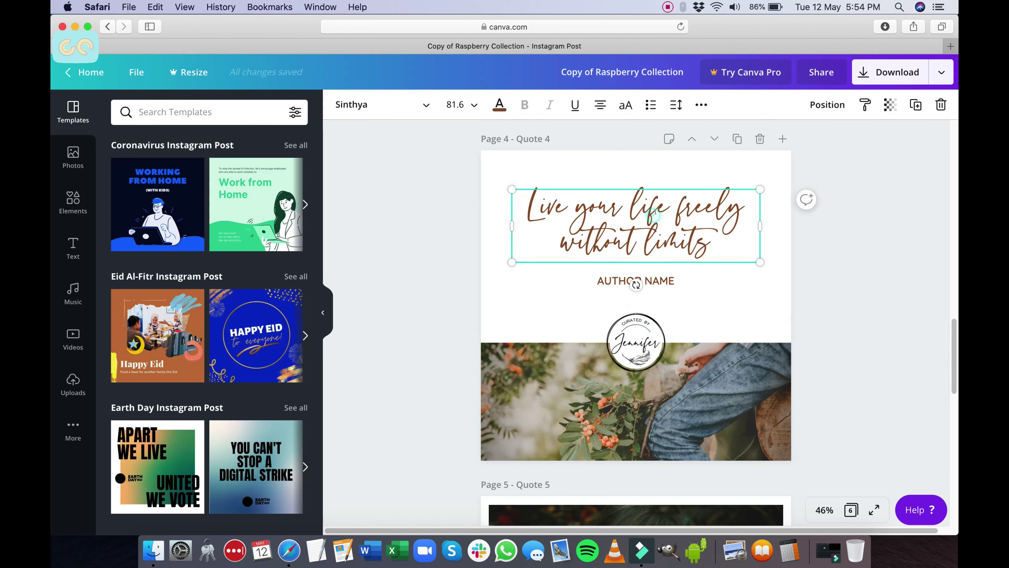
{"action": "left_click", "coordinate": [654, 211]}
Step: Replace the quote with 'How to Use A Canva Template'
{"action": "key", "text": "super+a"}
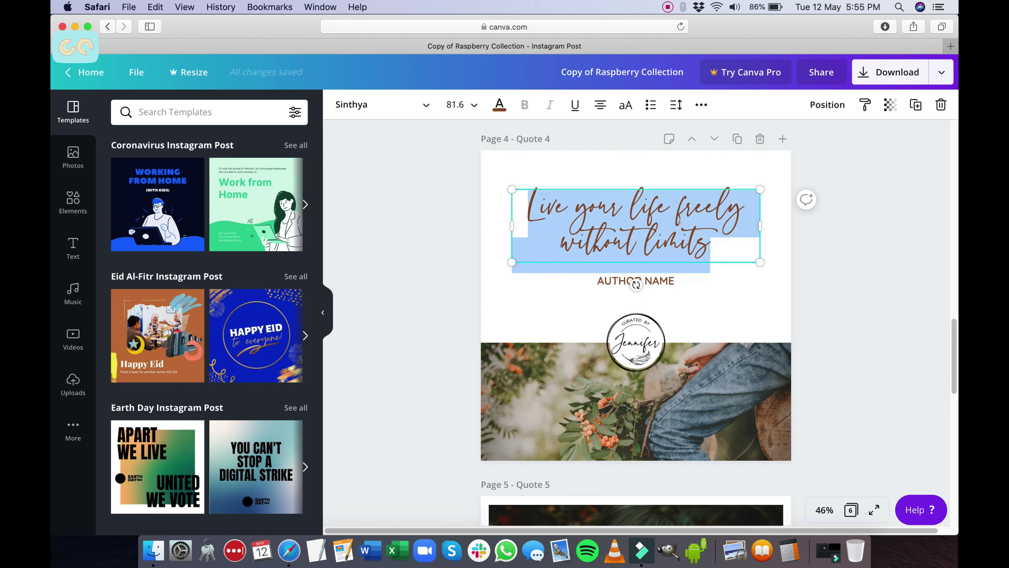
{"action": "type", "text": "This"}
{"action": "key", "text": "BackSpace"}
{"action": "key", "text": "BackSpace"}
{"action": "key", "text": "BackSpace"}
{"action": "key", "text": "BackSpace"}
{"action": "type", "text": "T"}
{"action": "key", "text": "BackSpace"}
{"action": "type", "text": "How to"}
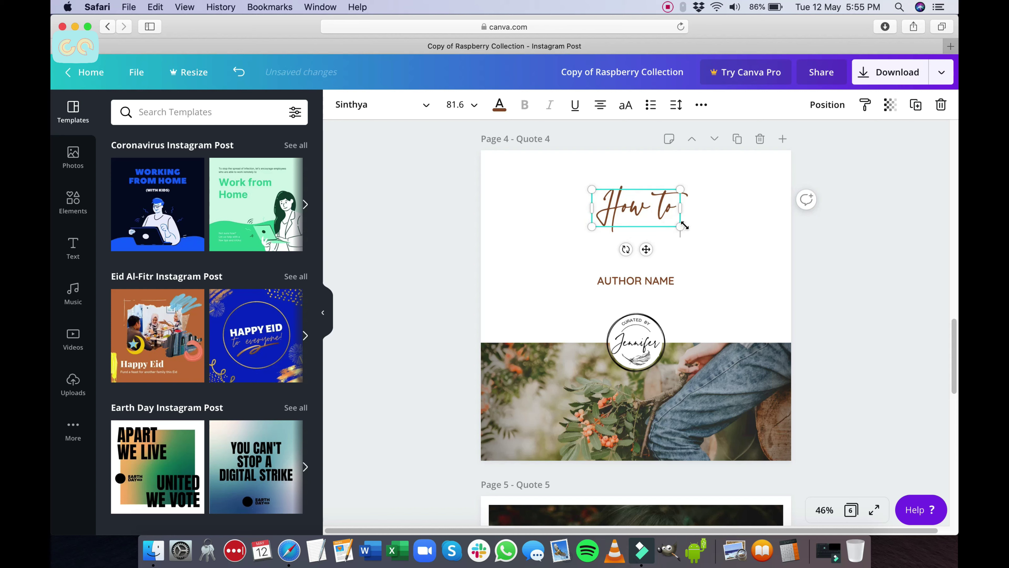
{"action": "type", "text": " Us"}
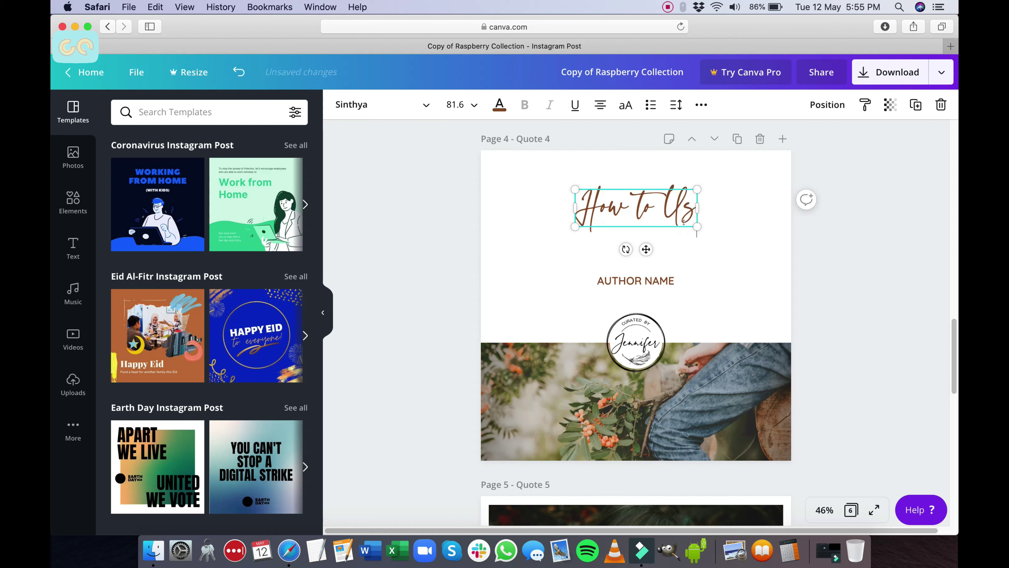
{"action": "type", "text": "e A"}
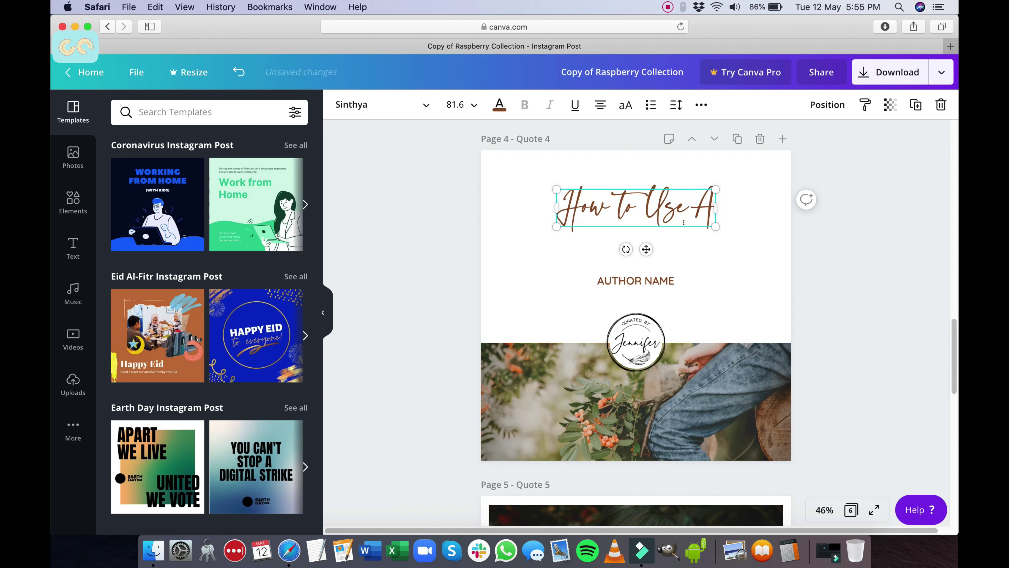
{"action": "type", "text": " Canva "}
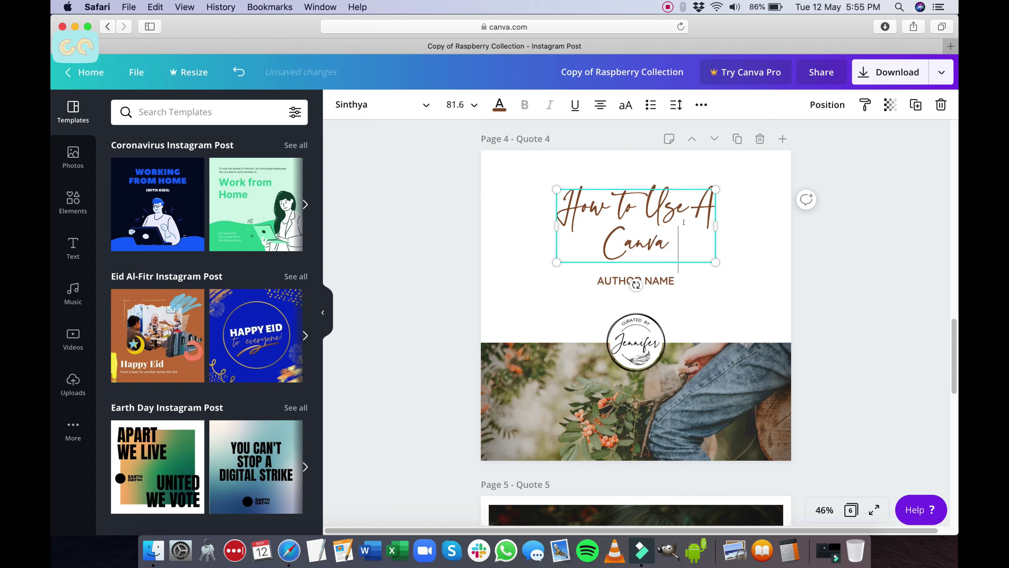
{"action": "type", "text": "Template"}
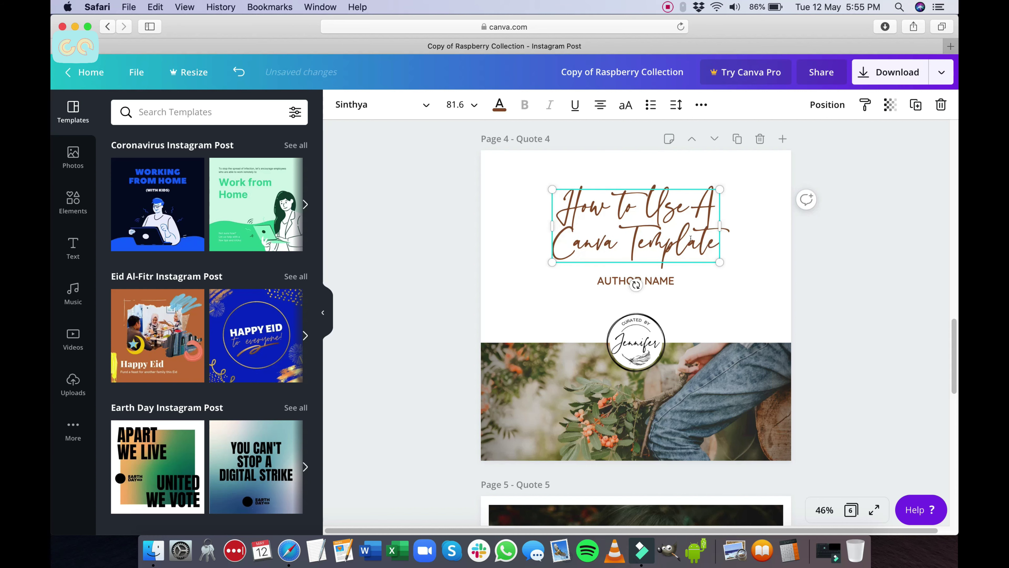
{"action": "left_click", "coordinate": [658, 280]}
Step: Replace the AUTHOR NAME placeholder with the author's full name in capitals
{"action": "left_click", "coordinate": [659, 280]}
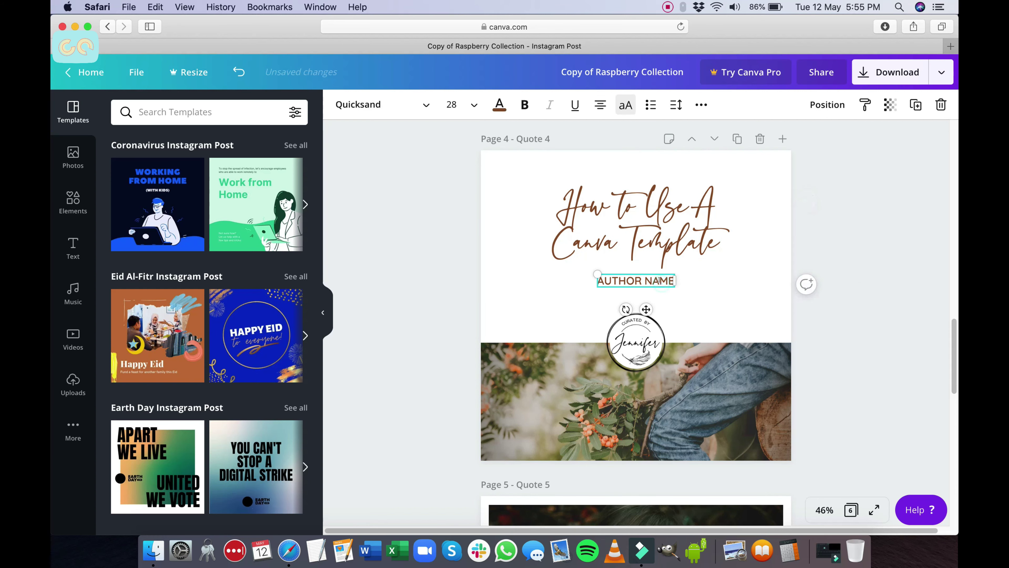
{"action": "left_click", "coordinate": [659, 280]}
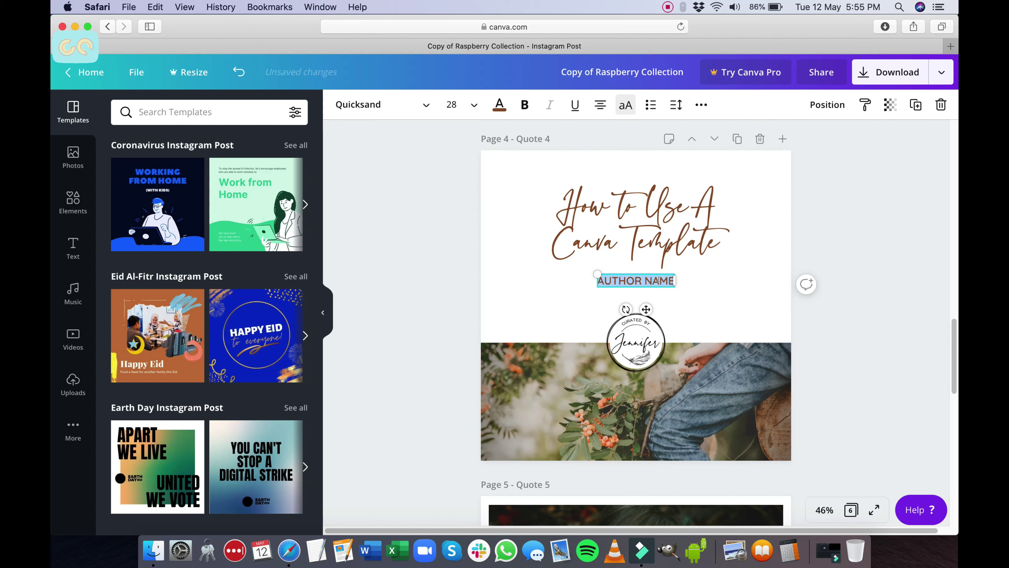
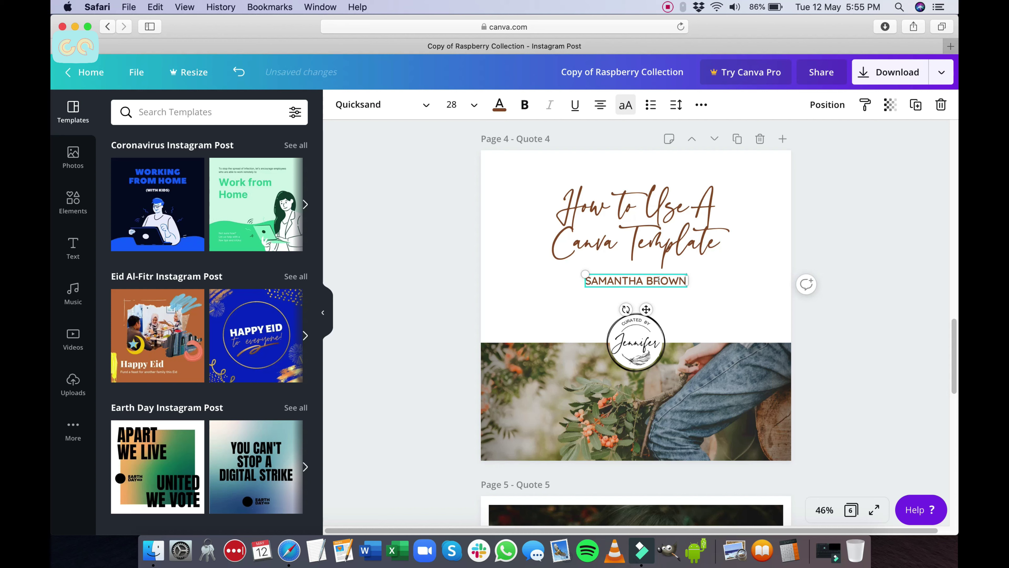
{"action": "left_click", "coordinate": [633, 341]}
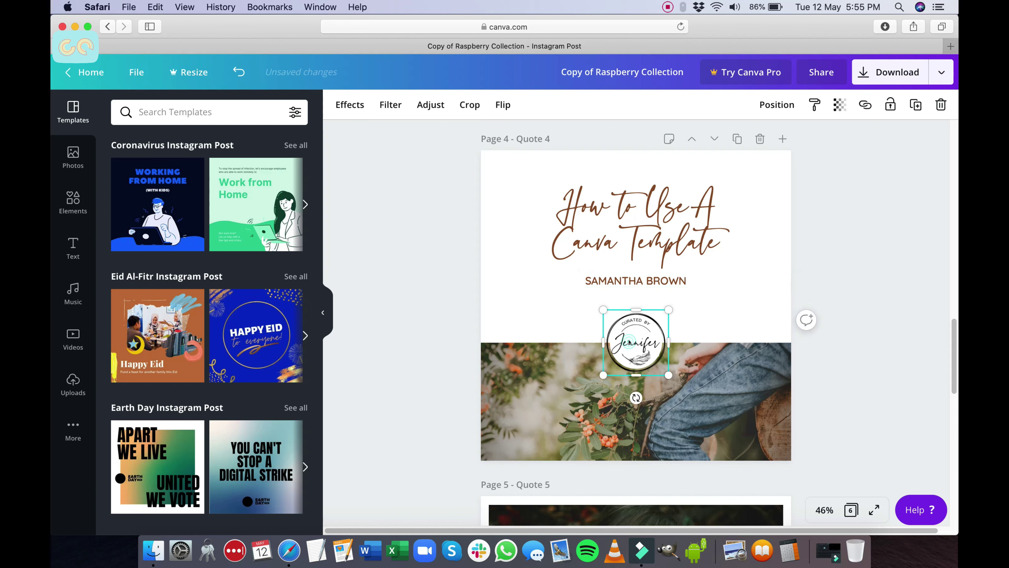
Step: Replace the bottom photo with the apricots picture, shifted higher within its frame
{"action": "left_click", "coordinate": [485, 381]}
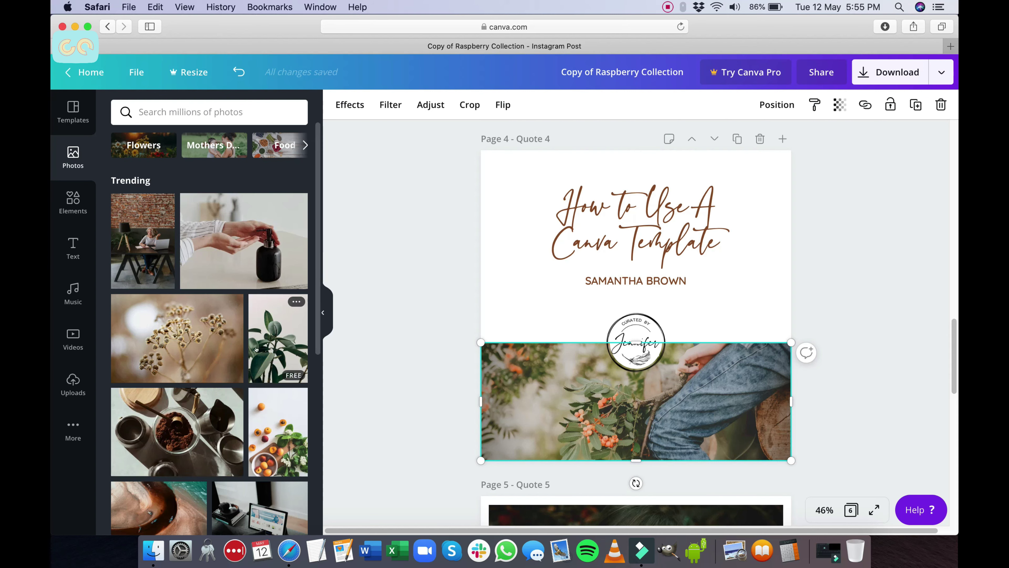
{"action": "left_click_drag", "start_coordinate": [273, 442], "coordinate": [584, 383]}
{"action": "double_click", "coordinate": [681, 416]}
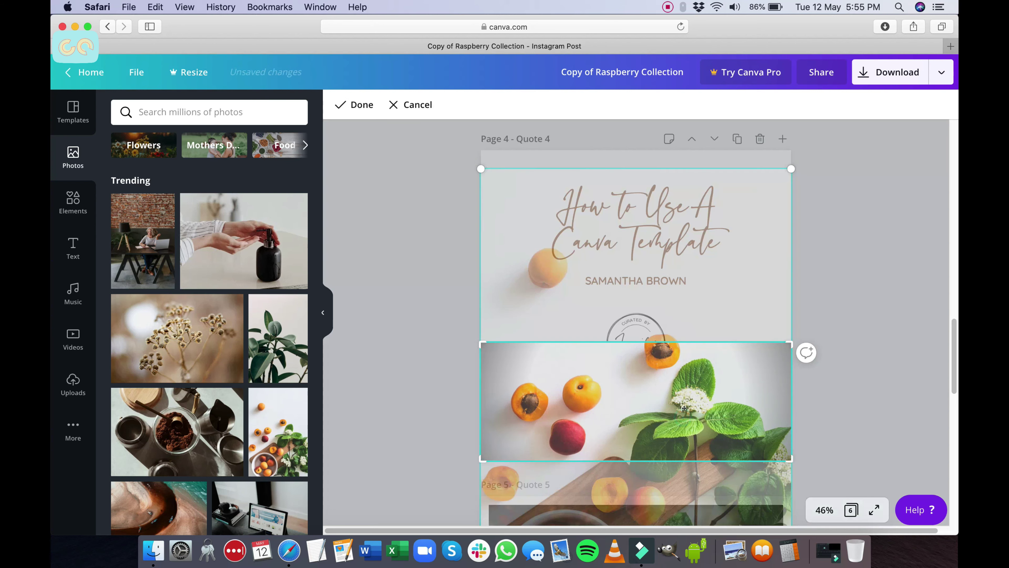
{"action": "left_click_drag", "start_coordinate": [712, 382], "coordinate": [711, 309]}
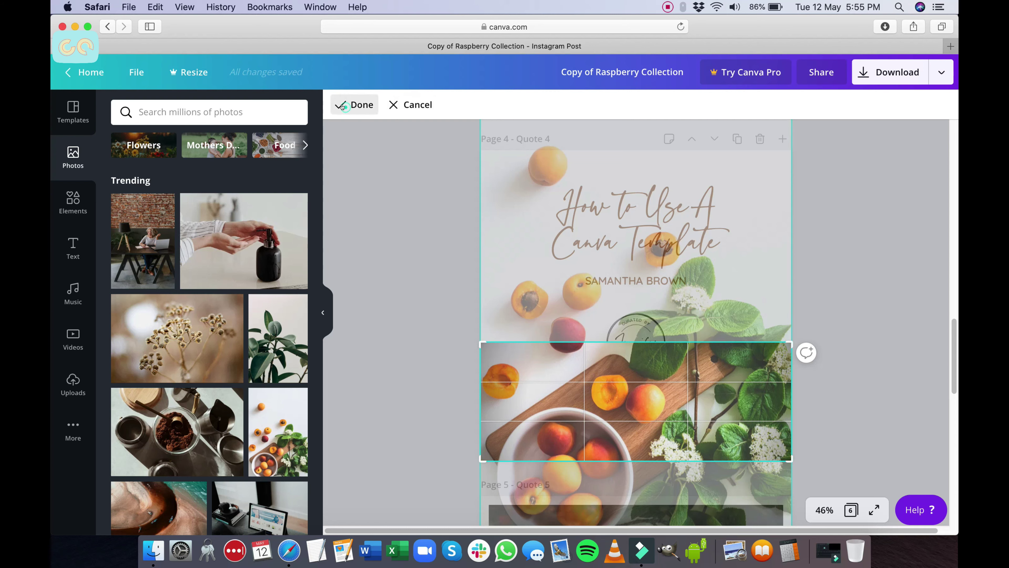
{"action": "left_click", "coordinate": [354, 105]}
{"action": "left_click", "coordinate": [886, 308]}
{"action": "left_click", "coordinate": [664, 221]}
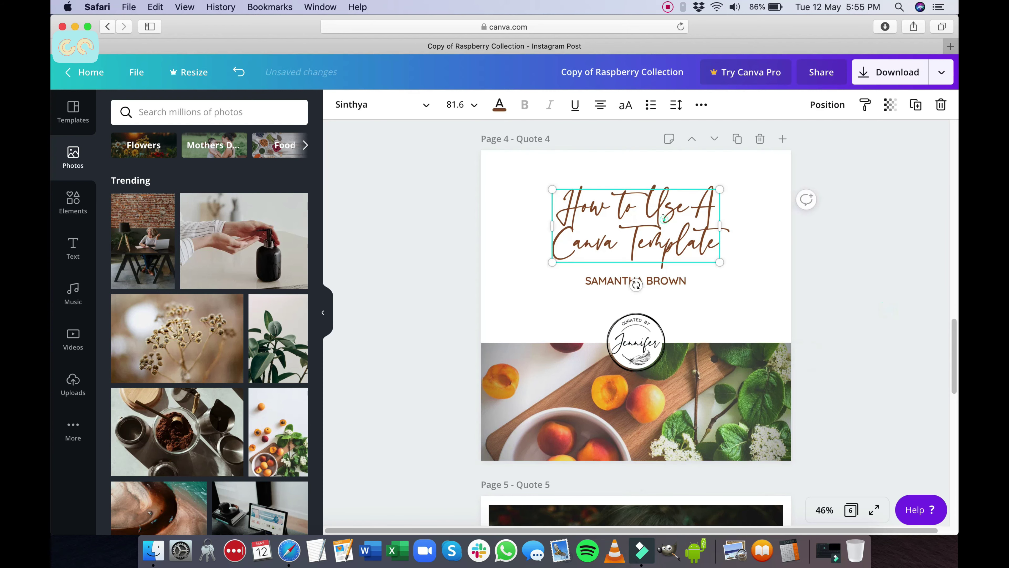
Step: Colour the 'How to Use A Canva Template' title with an orange swatch found by searching 'orange'
{"action": "left_click", "coordinate": [499, 105]}
{"action": "left_click", "coordinate": [218, 112]}
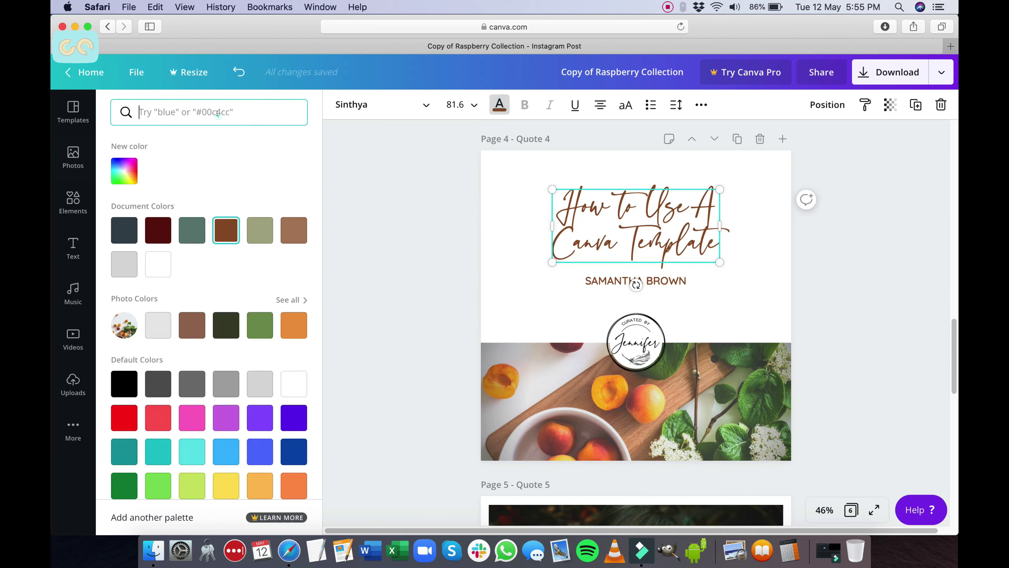
{"action": "type", "text": "orange"}
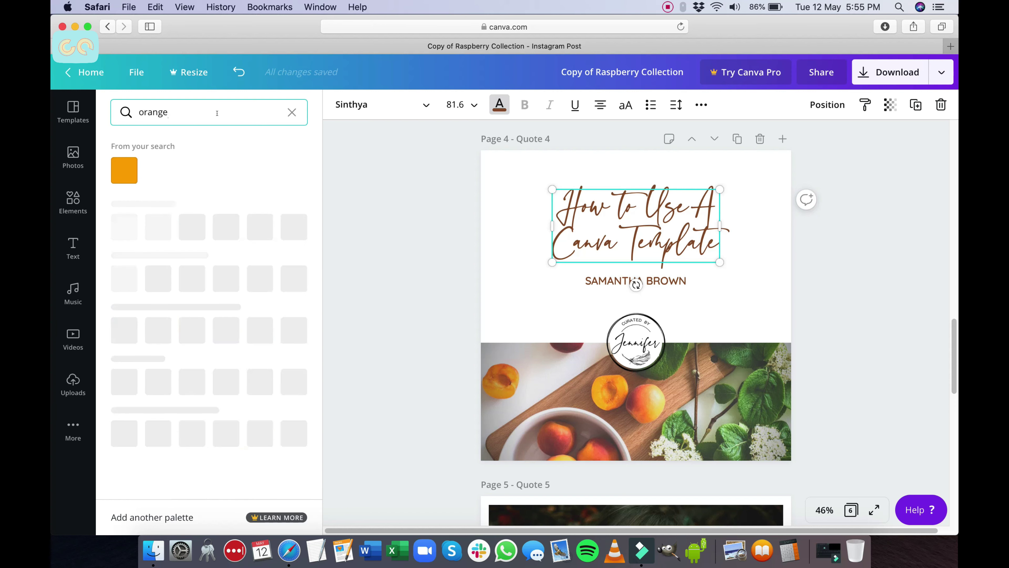
{"action": "scroll", "coordinate": [285, 291], "scroll_direction": "down", "scroll_amount": 8}
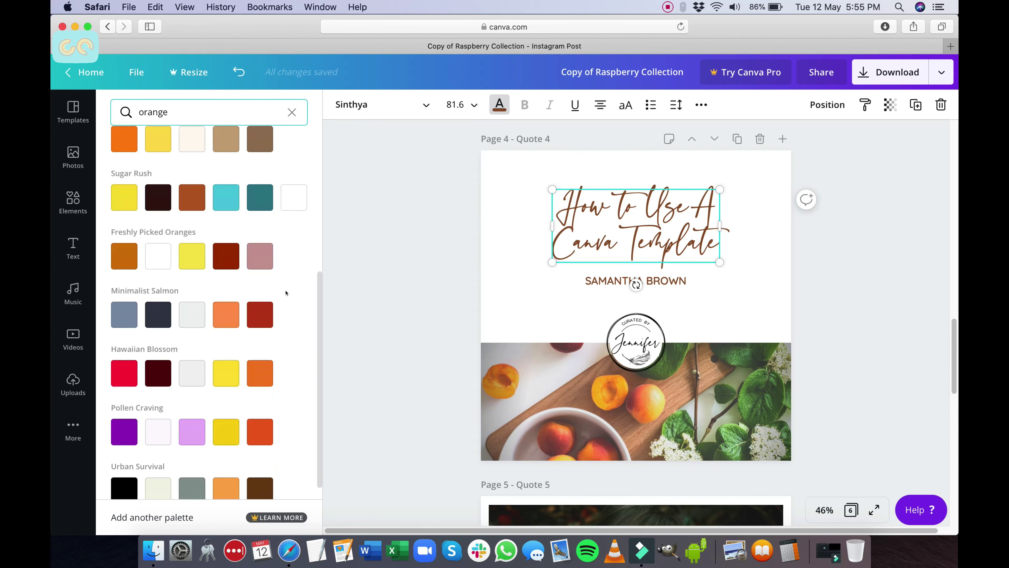
{"action": "scroll", "coordinate": [278, 325], "scroll_direction": "up", "scroll_amount": 1}
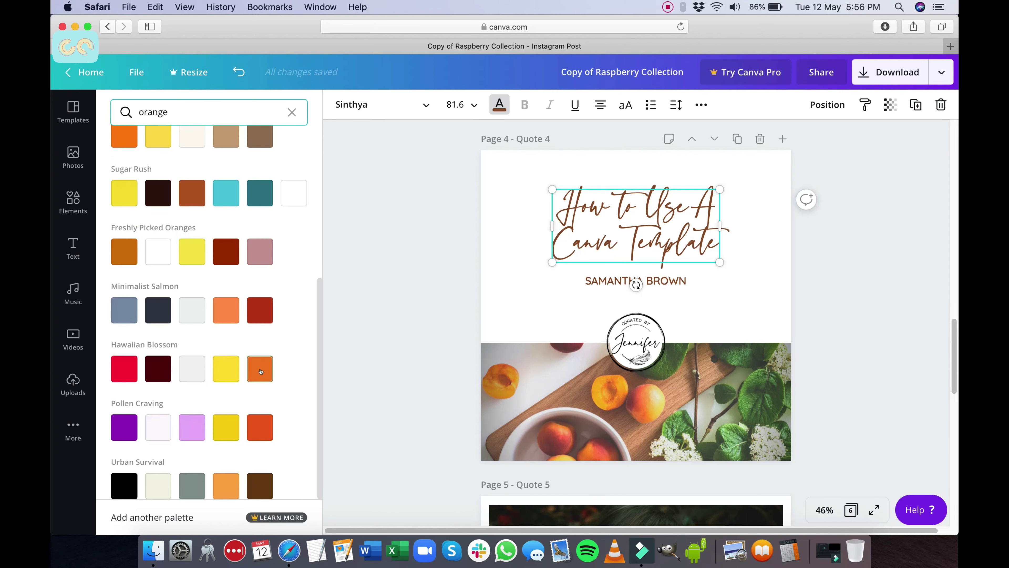
{"action": "left_click", "coordinate": [260, 372]}
{"action": "left_click", "coordinate": [576, 402]}
{"action": "left_click", "coordinate": [390, 105]}
Step: Drag the apricot photo's Brightness slider up to 27 in the Adjust panel
{"action": "left_click", "coordinate": [342, 104]}
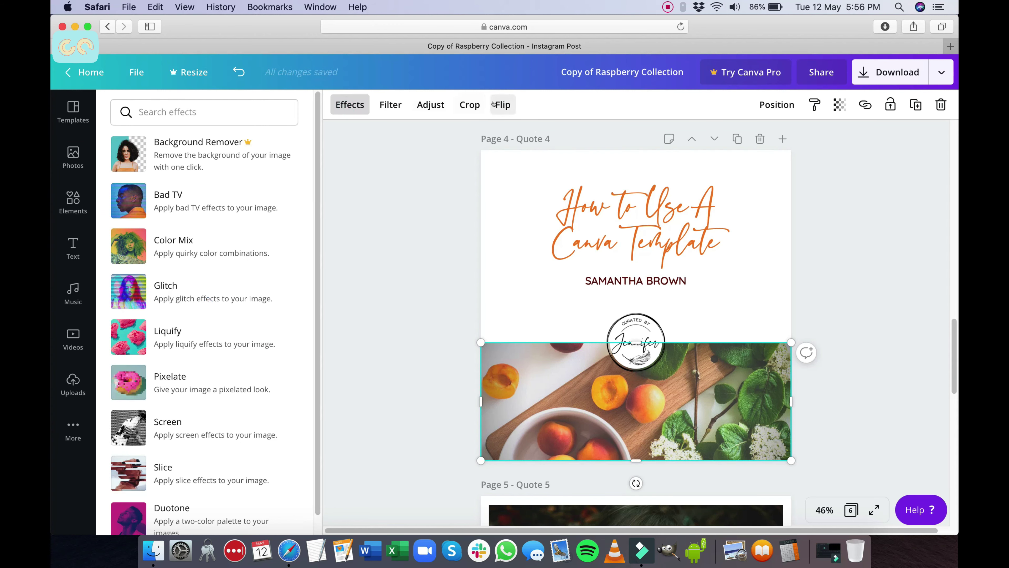
{"action": "left_click", "coordinate": [435, 105]}
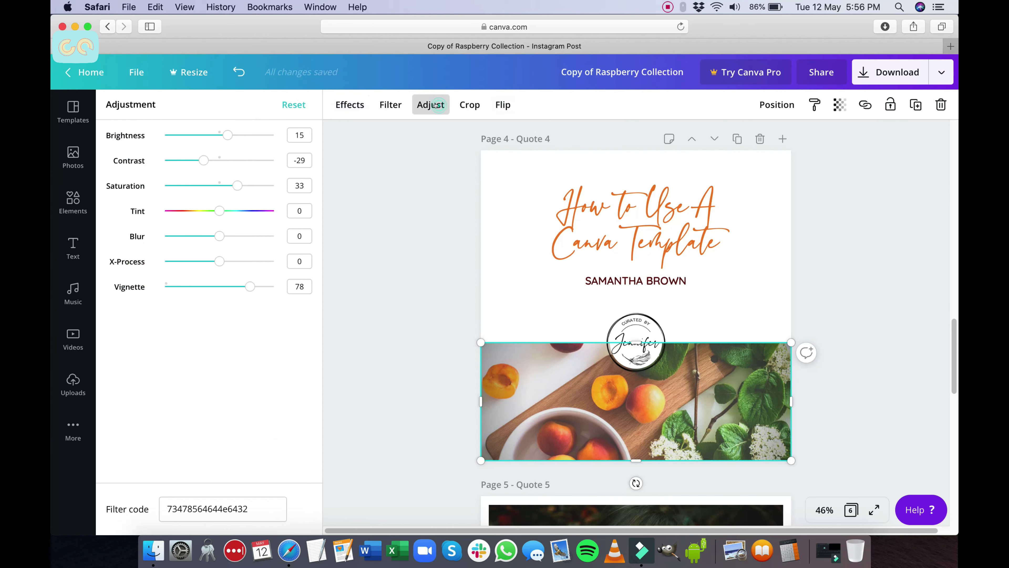
{"action": "left_click", "coordinate": [227, 134]}
{"action": "left_click_drag", "start_coordinate": [227, 134], "coordinate": [243, 185]}
{"action": "left_click", "coordinate": [381, 251]}
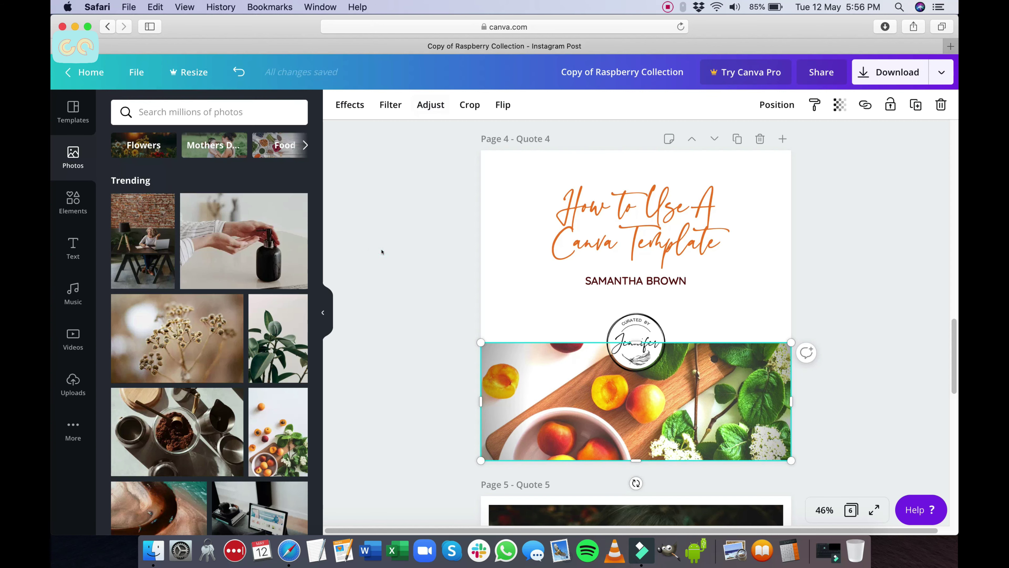
{"action": "left_click", "coordinate": [381, 251]}
{"action": "scroll", "coordinate": [876, 320], "scroll_direction": "down", "scroll_amount": 1}
{"action": "scroll", "coordinate": [878, 322], "scroll_direction": "up", "scroll_amount": 2}
{"action": "scroll", "coordinate": [879, 324], "scroll_direction": "down", "scroll_amount": 1}
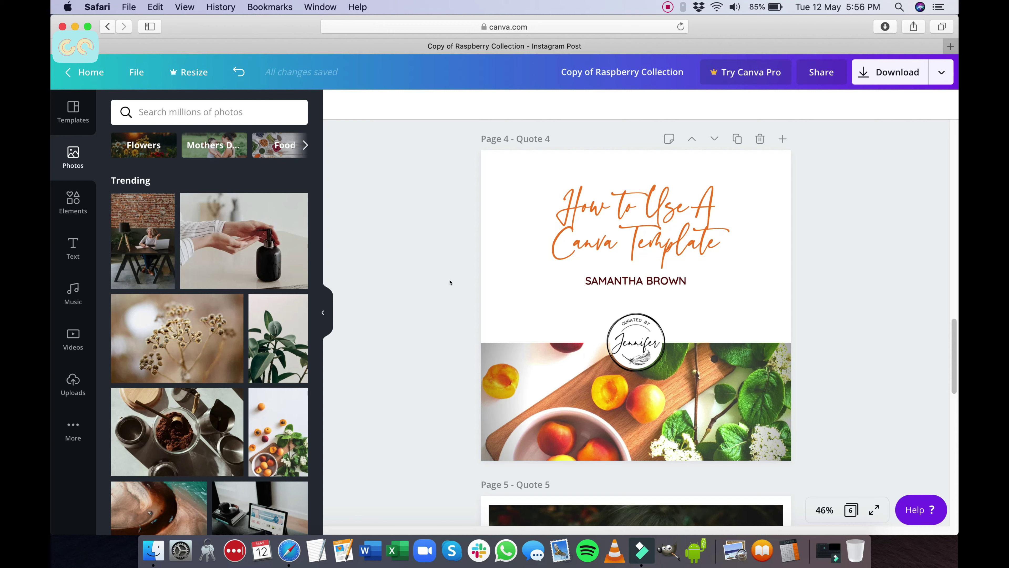
{"action": "left_click", "coordinate": [588, 278]}
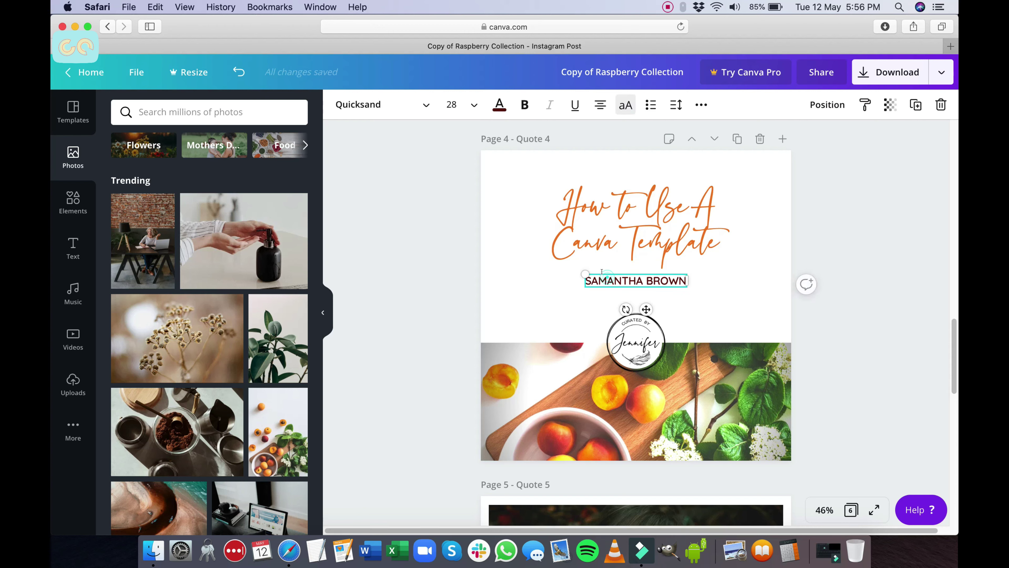
Step: Set the author name in Lora, switch it to title case, and make it italic
{"action": "left_click", "coordinate": [422, 103]}
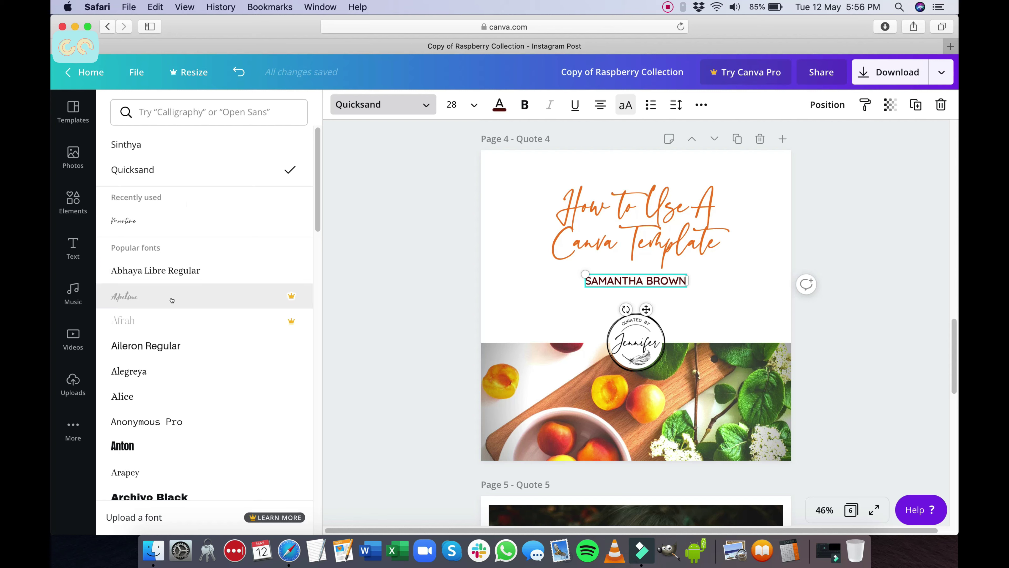
{"action": "scroll", "coordinate": [230, 380], "scroll_direction": "down", "scroll_amount": 1}
{"action": "scroll", "coordinate": [210, 176], "scroll_direction": "up", "scroll_amount": 1}
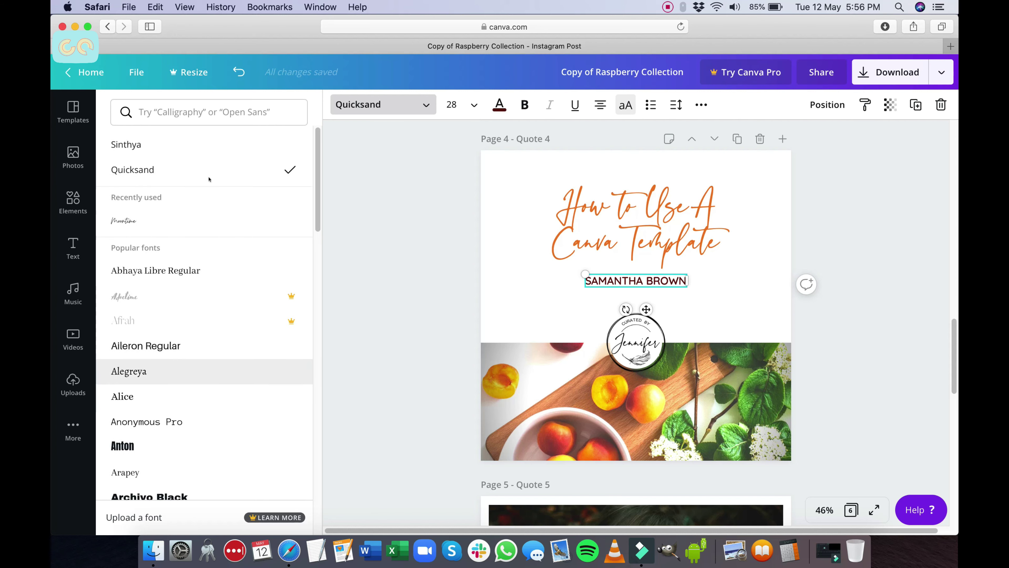
{"action": "left_click", "coordinate": [213, 120]}
{"action": "type", "text": "lora"}
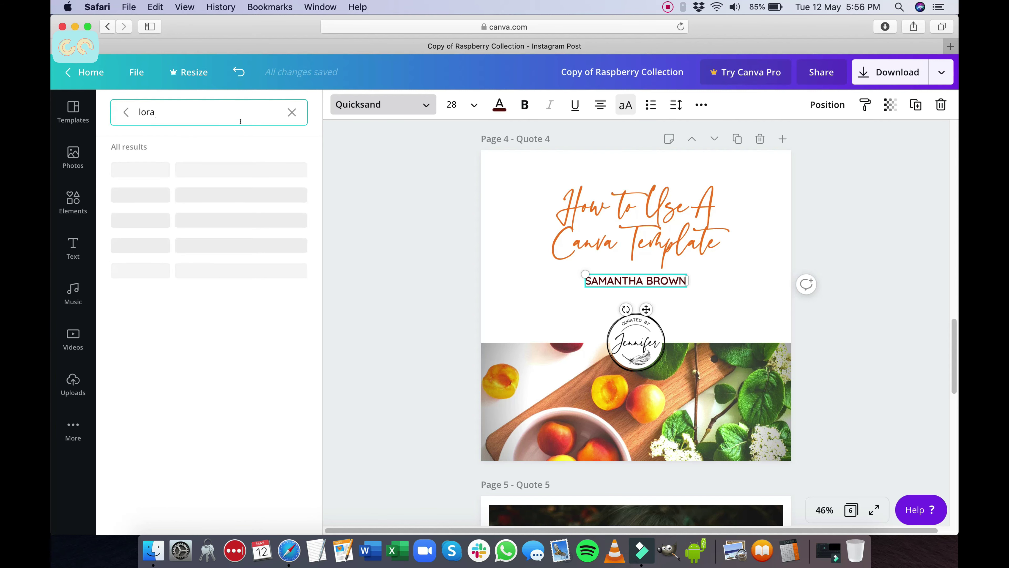
{"action": "left_click", "coordinate": [170, 163]}
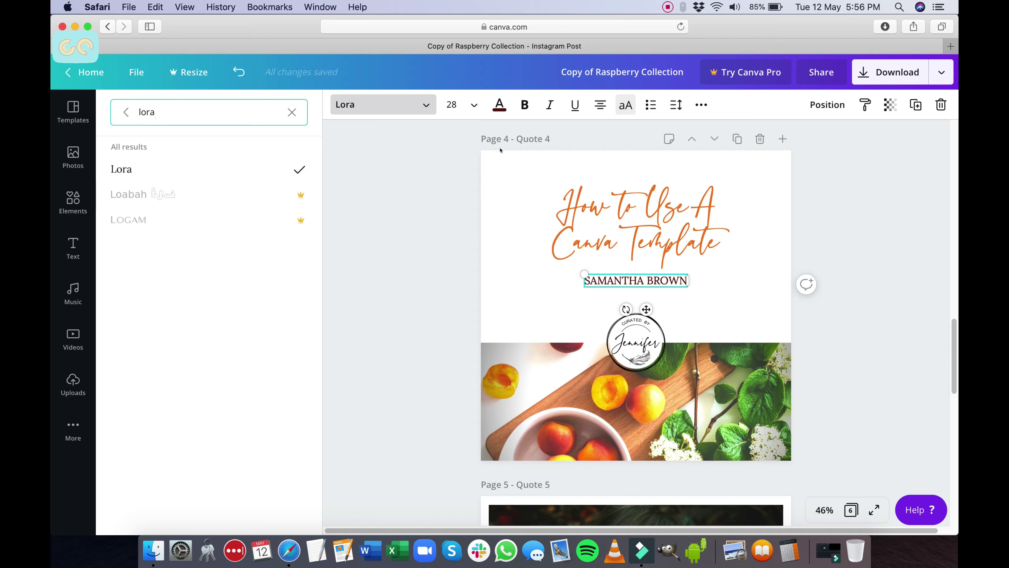
{"action": "left_click", "coordinate": [624, 106]}
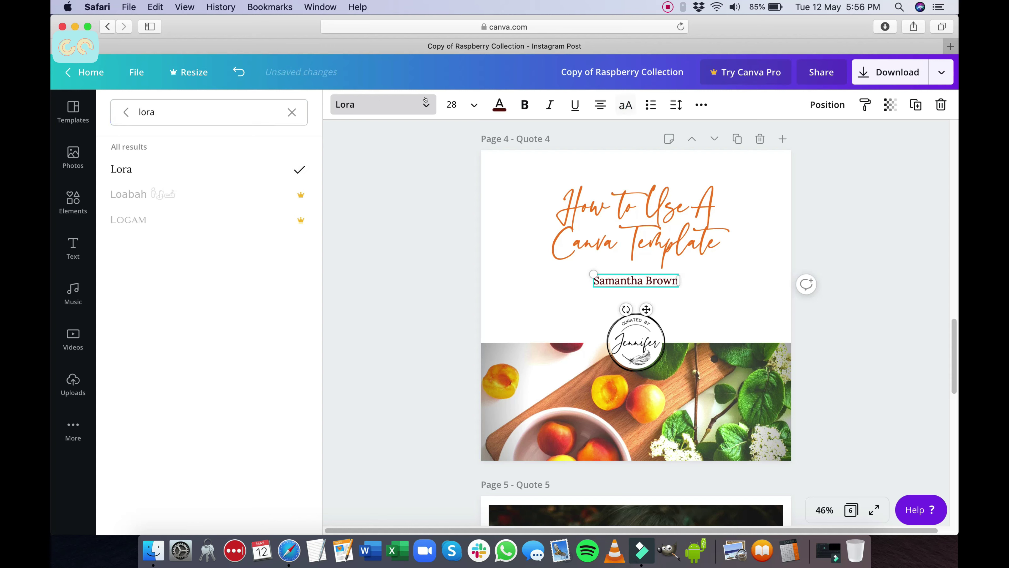
{"action": "left_click", "coordinate": [549, 105]}
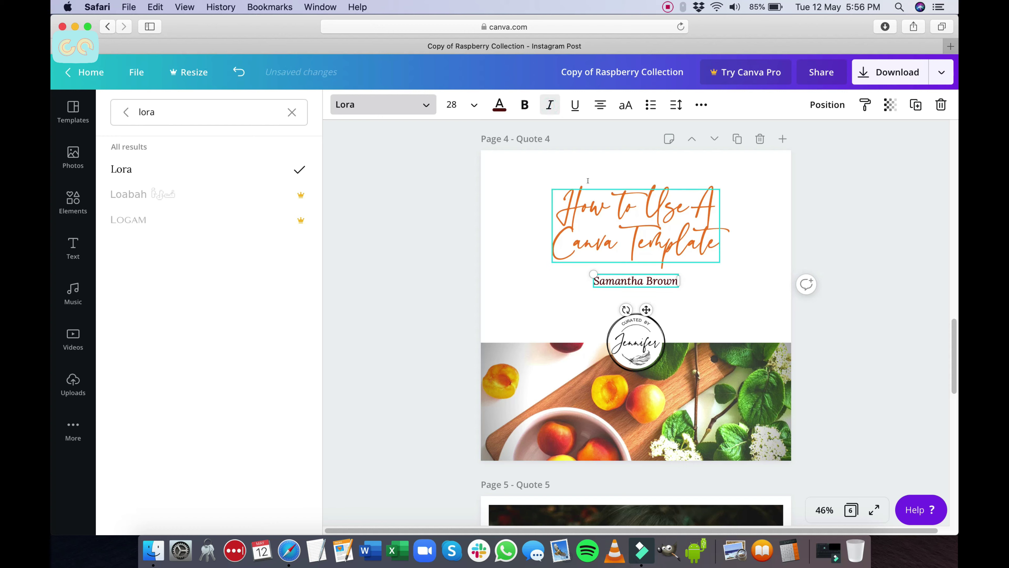
{"action": "left_click", "coordinate": [925, 215]}
Step: Change the heading font to Moontime from the Handwriting category
{"action": "left_click", "coordinate": [649, 229]}
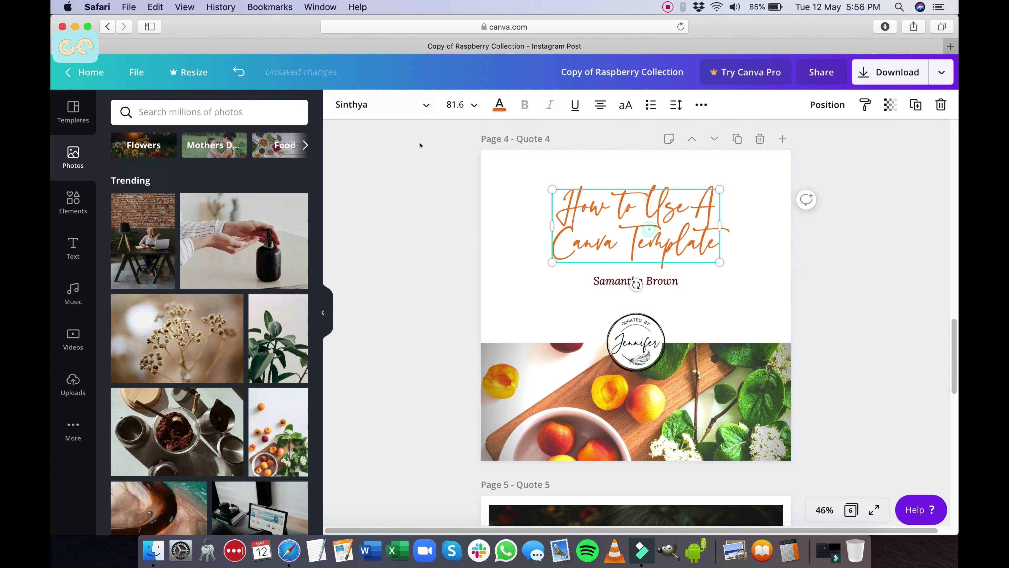
{"action": "left_click", "coordinate": [365, 112]}
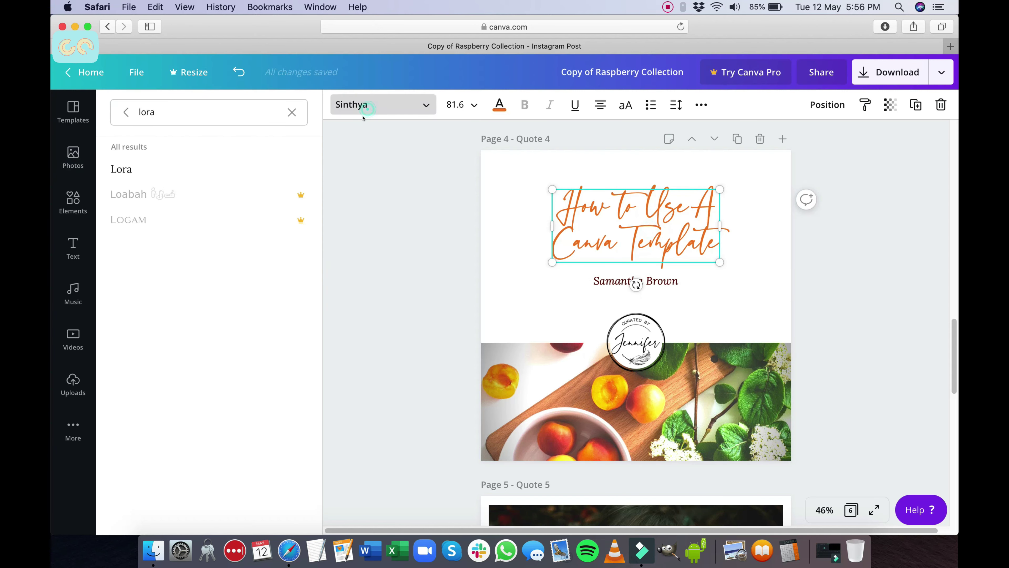
{"action": "left_click", "coordinate": [291, 112]}
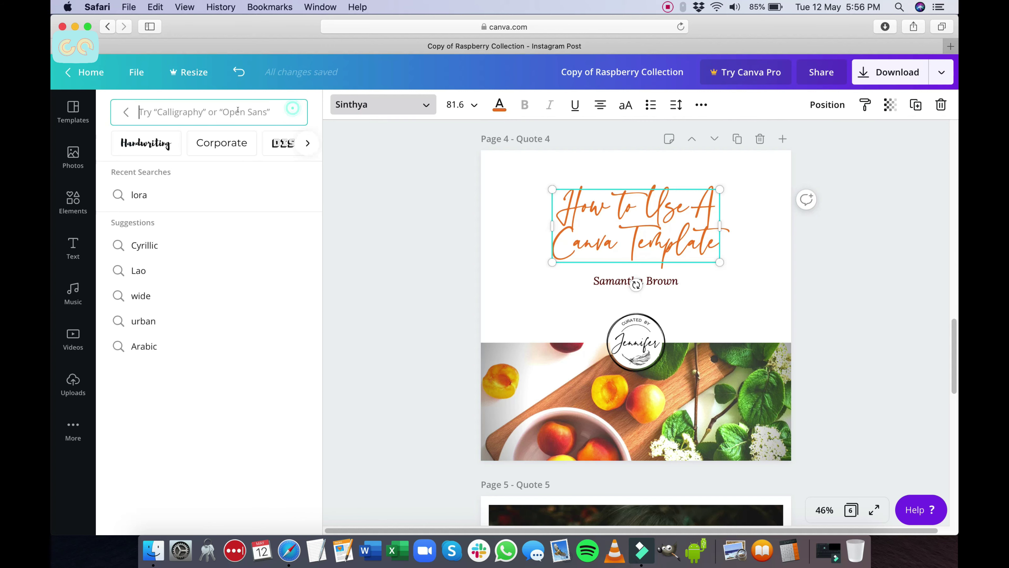
{"action": "left_click", "coordinate": [157, 144]}
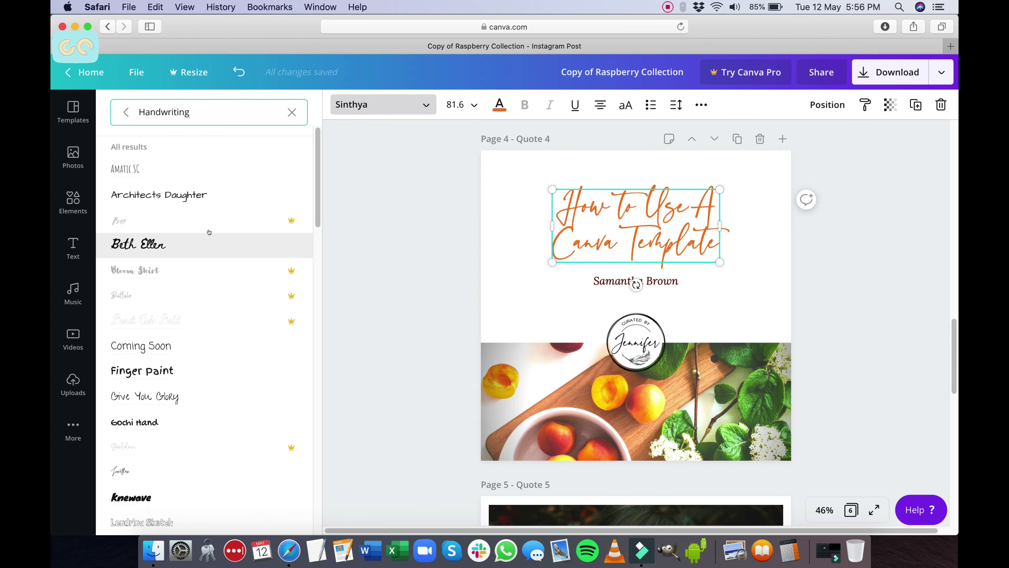
{"action": "scroll", "coordinate": [207, 239], "scroll_direction": "down", "scroll_amount": 4}
{"action": "left_click", "coordinate": [159, 412]}
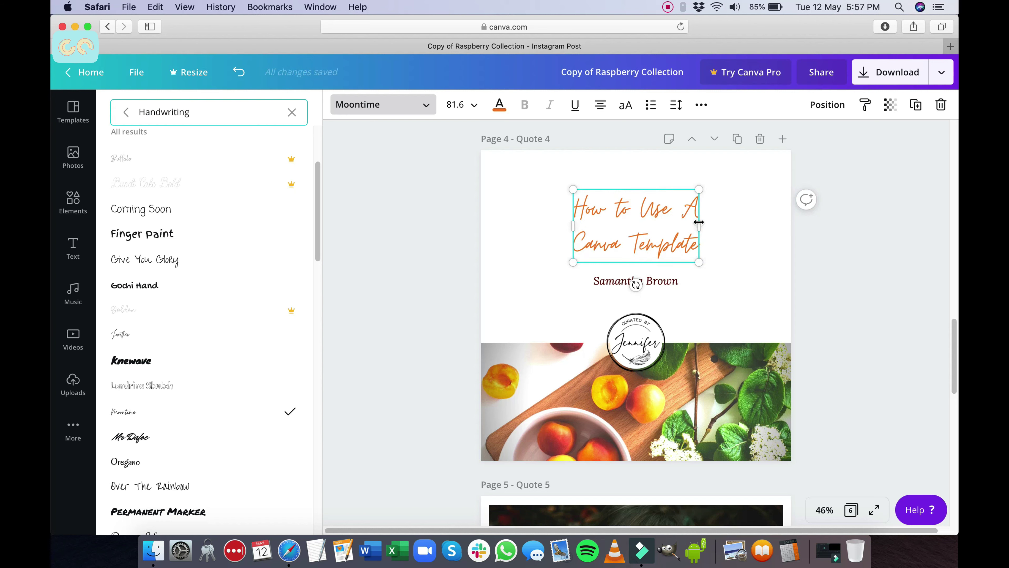
Step: Set the heading's line height to 0.9, enlarge it to size 119, and centre it at the top
{"action": "left_click", "coordinate": [676, 104]}
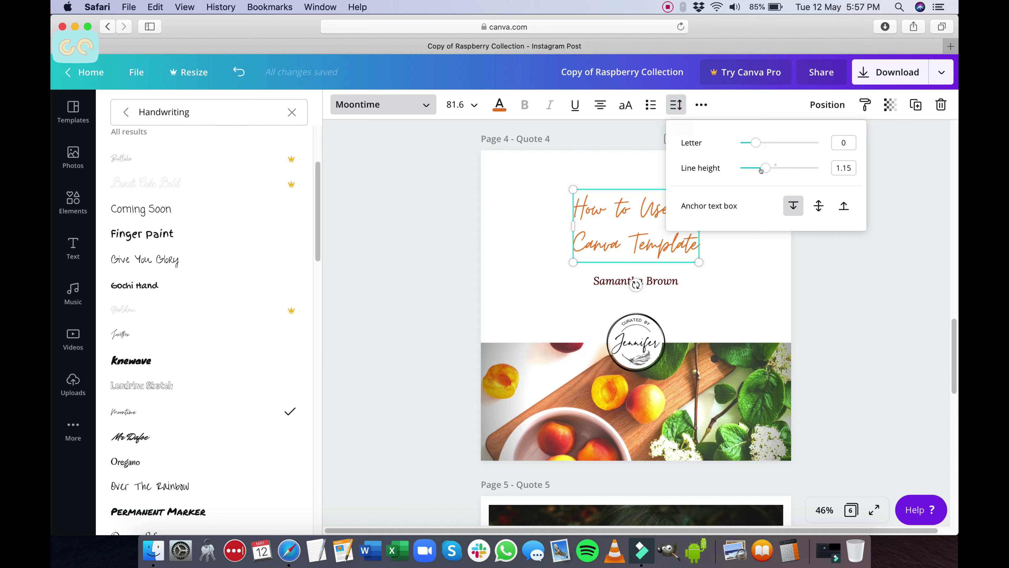
{"action": "left_click_drag", "start_coordinate": [765, 168], "coordinate": [752, 167]}
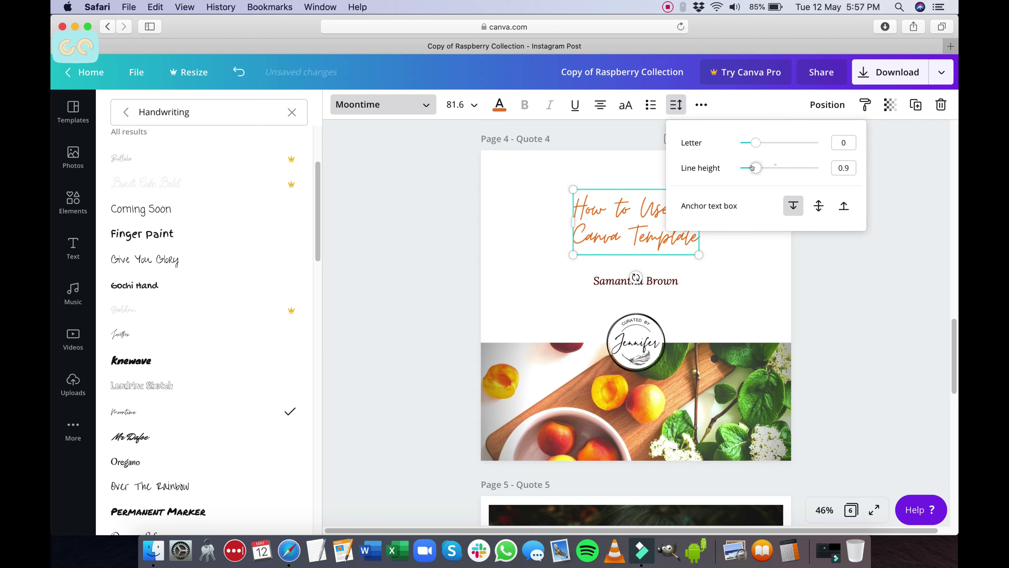
{"action": "left_click", "coordinate": [749, 104]}
{"action": "left_click_drag", "start_coordinate": [700, 254], "coordinate": [758, 284]}
{"action": "left_click_drag", "start_coordinate": [687, 252], "coordinate": [660, 249]}
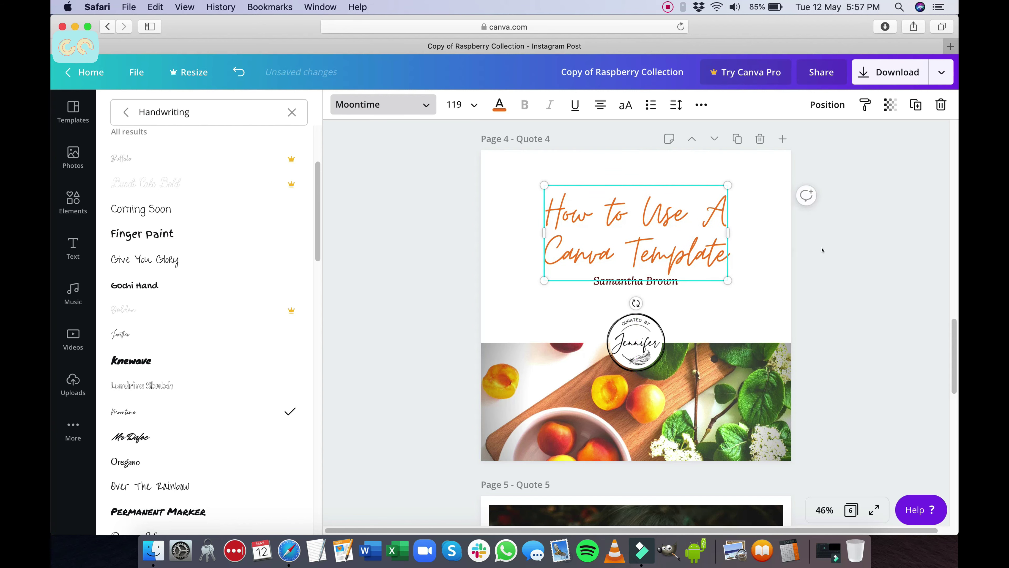
{"action": "left_click", "coordinate": [818, 246]}
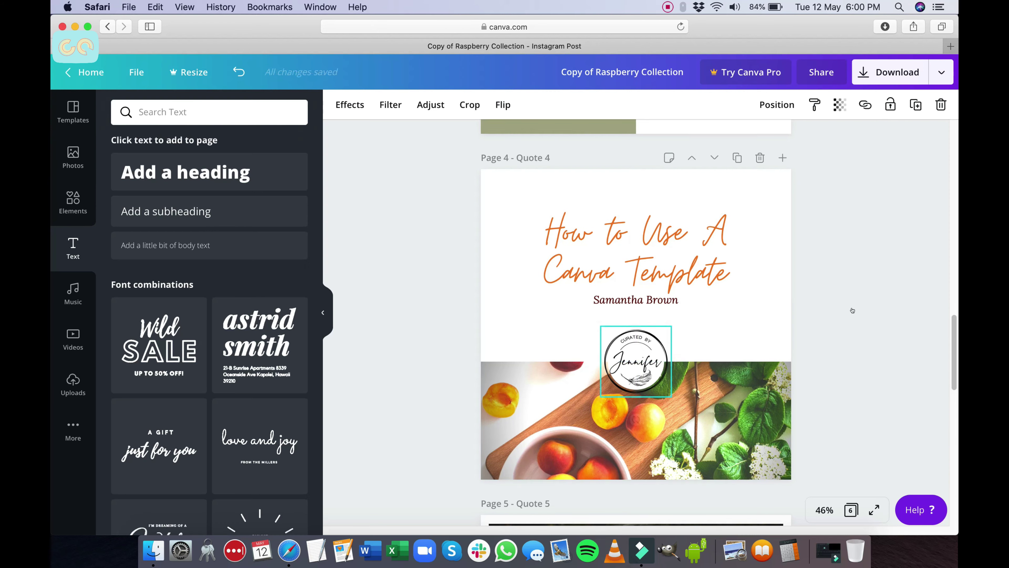
Step: Download the design as Copy of Raspberry Collection.png and close the Canva Pro offer
{"action": "left_click", "coordinate": [876, 299]}
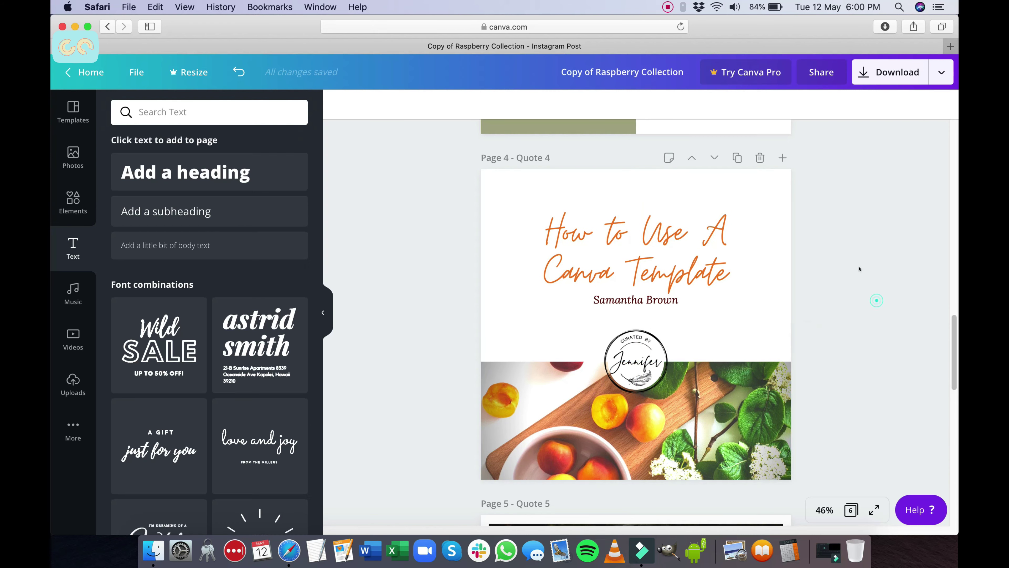
{"action": "left_click", "coordinate": [870, 67]}
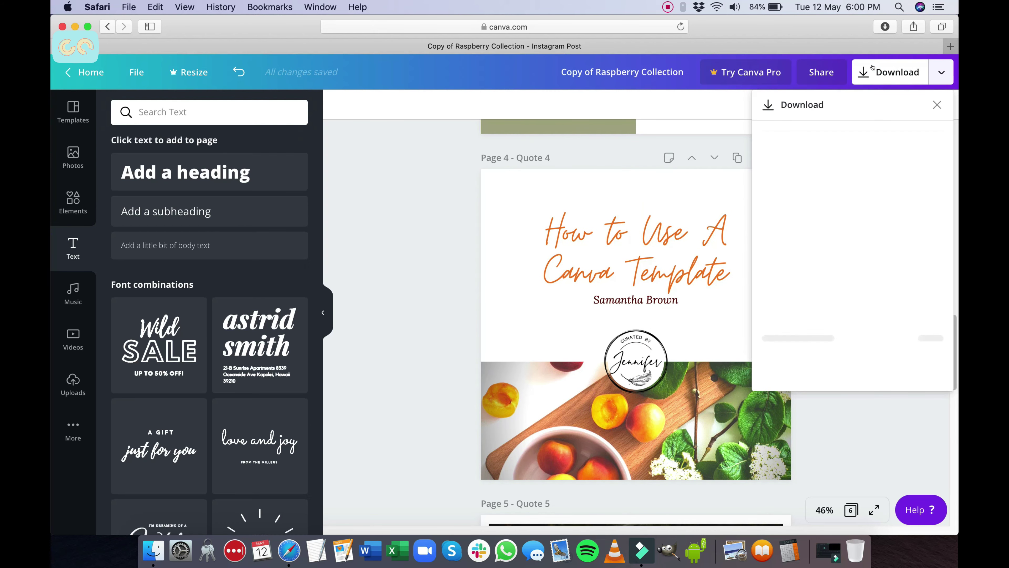
{"action": "left_click", "coordinate": [852, 338]}
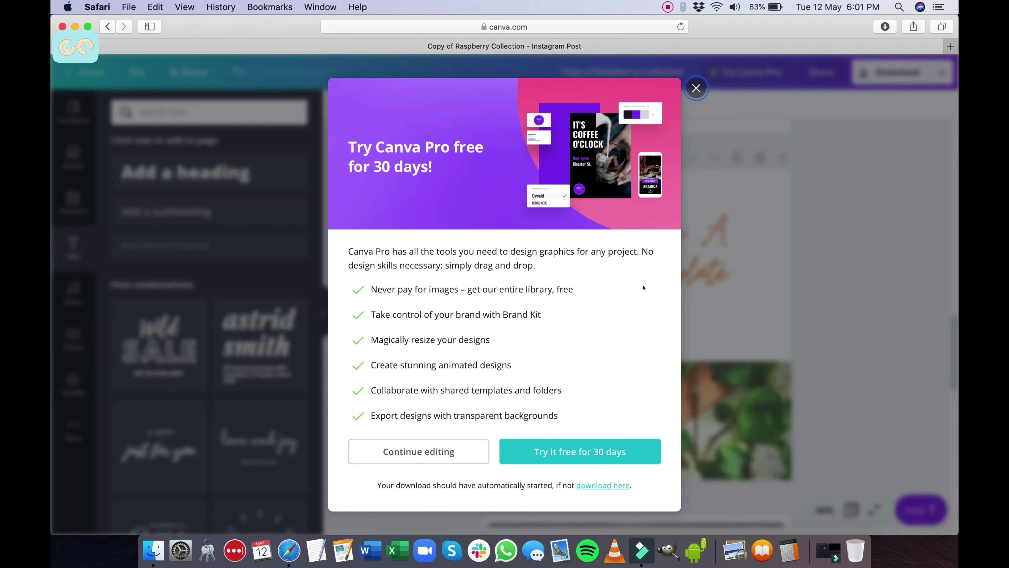
{"action": "left_click", "coordinate": [695, 87]}
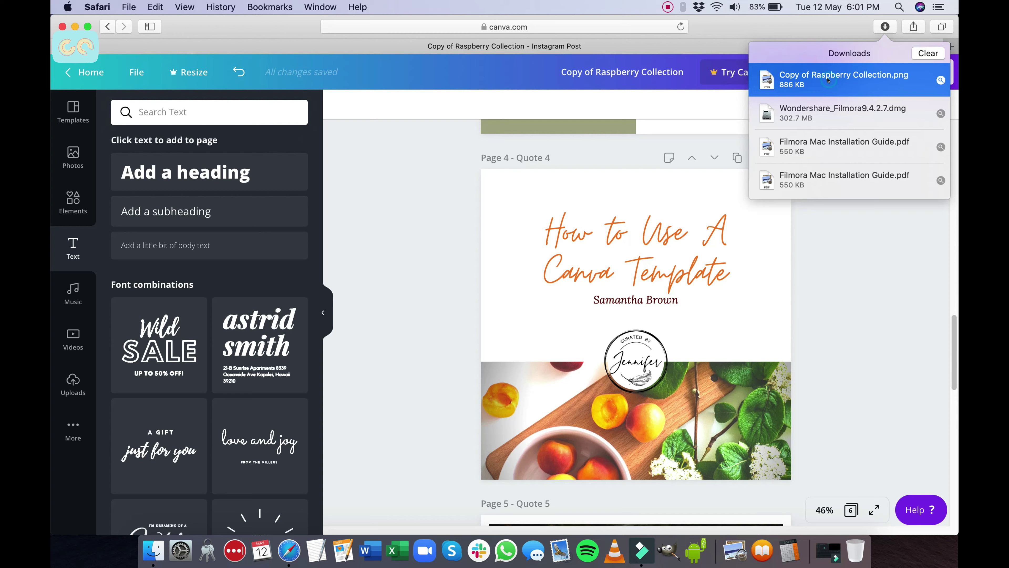
Step: Open Copy of Raspberry Collection.png in Preview and move its window toward the centre
{"action": "double_click", "coordinate": [834, 78]}
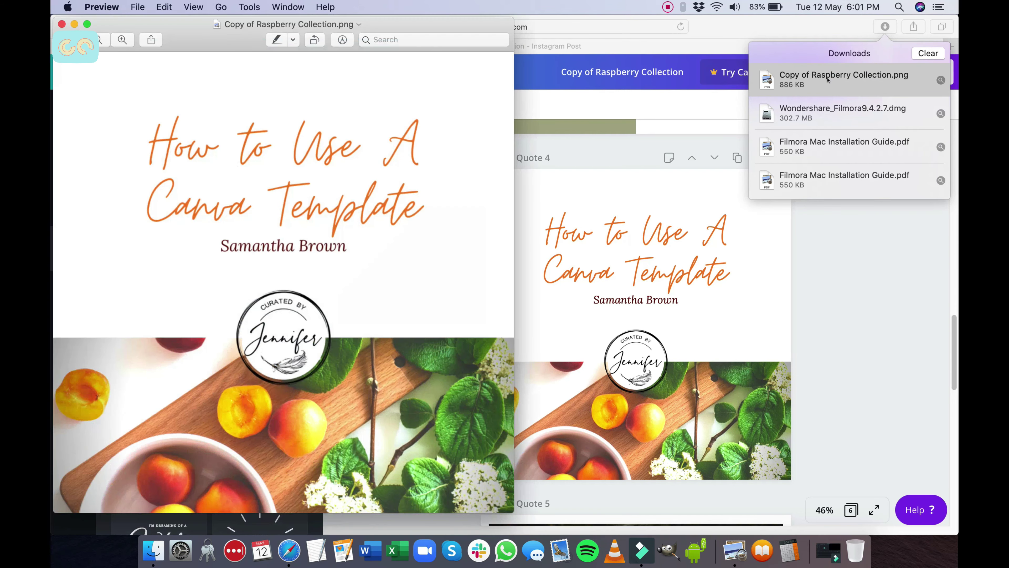
{"action": "left_click_drag", "start_coordinate": [383, 26], "coordinate": [535, 28]}
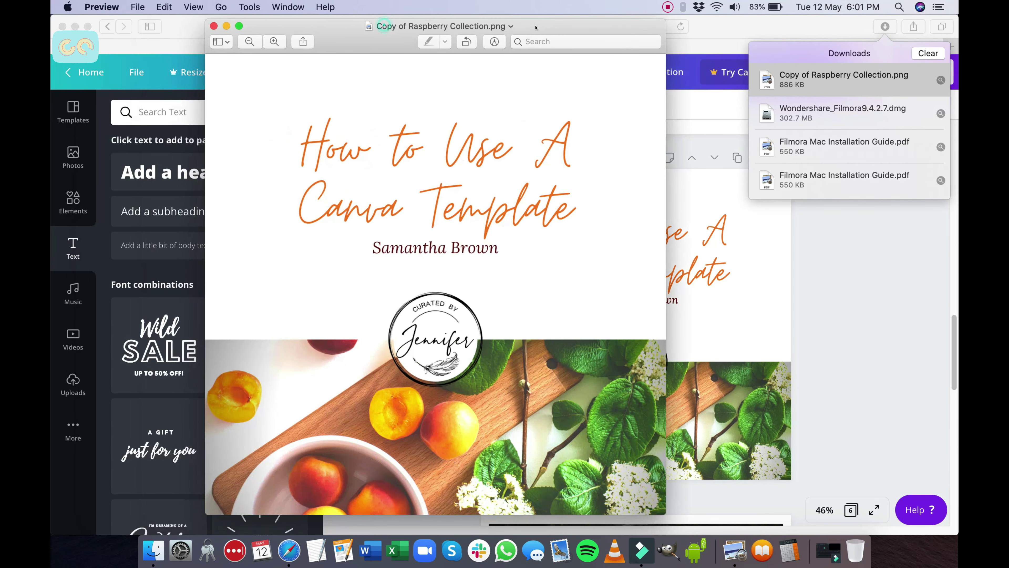